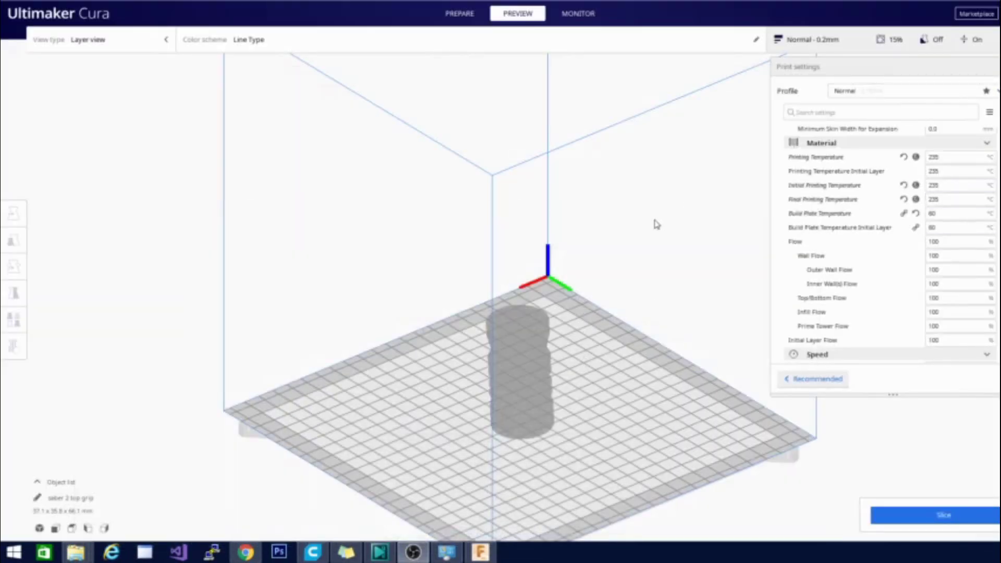
Return to Prepare and review the custom settings: 0.2 mm layers, 2.4 mm walls, 0.8 mm top/bottom, 15% grid infill.
{"action": "left_click", "coordinate": [462, 15]}
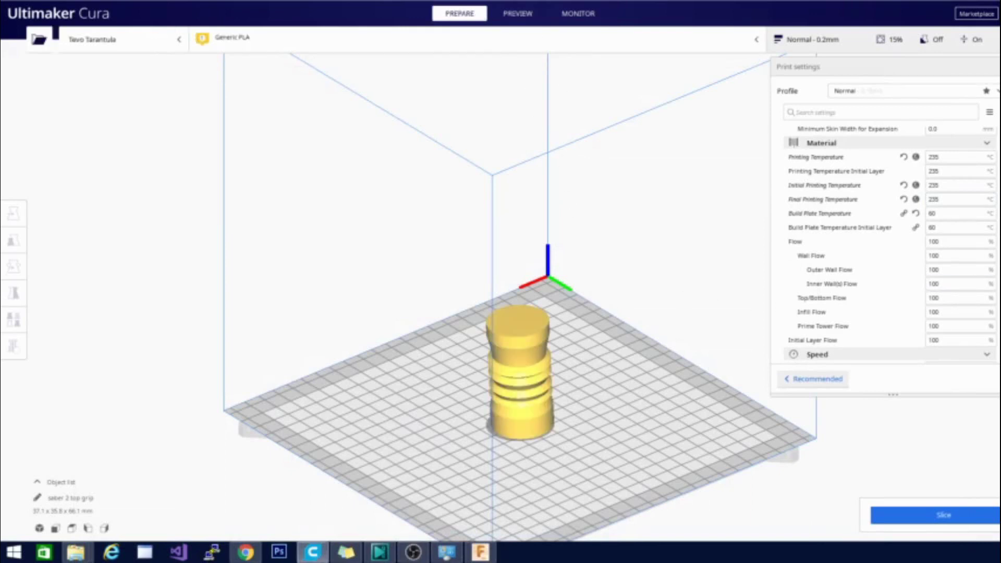
{"action": "scroll", "coordinate": [889, 245], "scroll_direction": "up", "scroll_amount": 15}
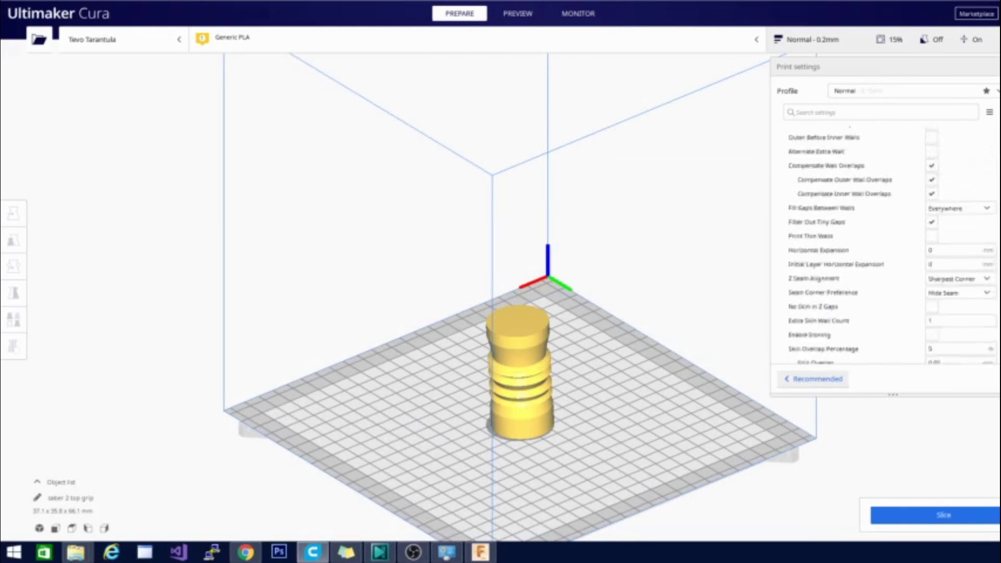
{"action": "scroll", "coordinate": [888, 245], "scroll_direction": "up", "scroll_amount": 5}
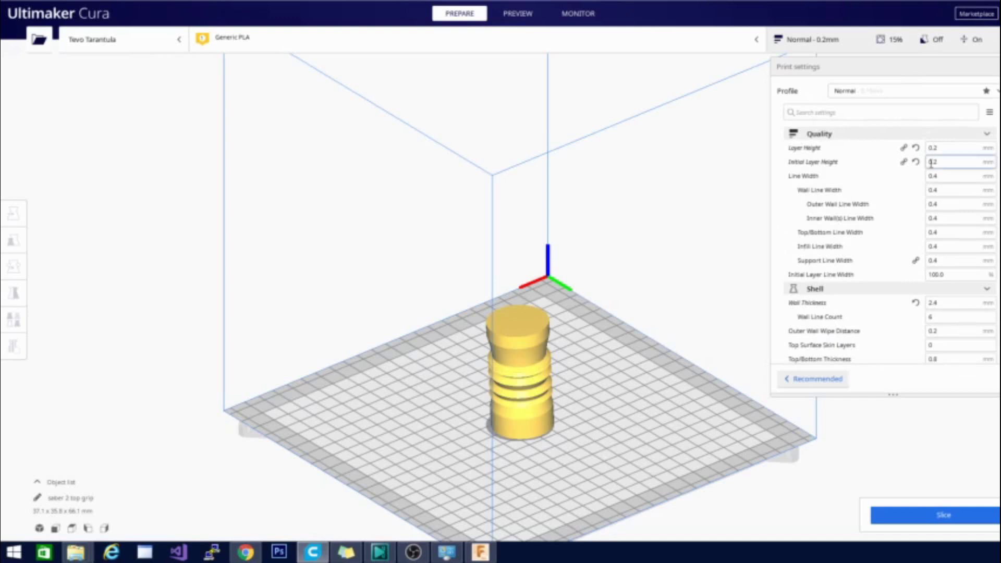
{"action": "scroll", "coordinate": [905, 209], "scroll_direction": "down", "scroll_amount": 3}
{"action": "mouse_move", "coordinate": [891, 279]}
{"action": "scroll", "coordinate": [891, 279], "scroll_direction": "up", "scroll_amount": 1}
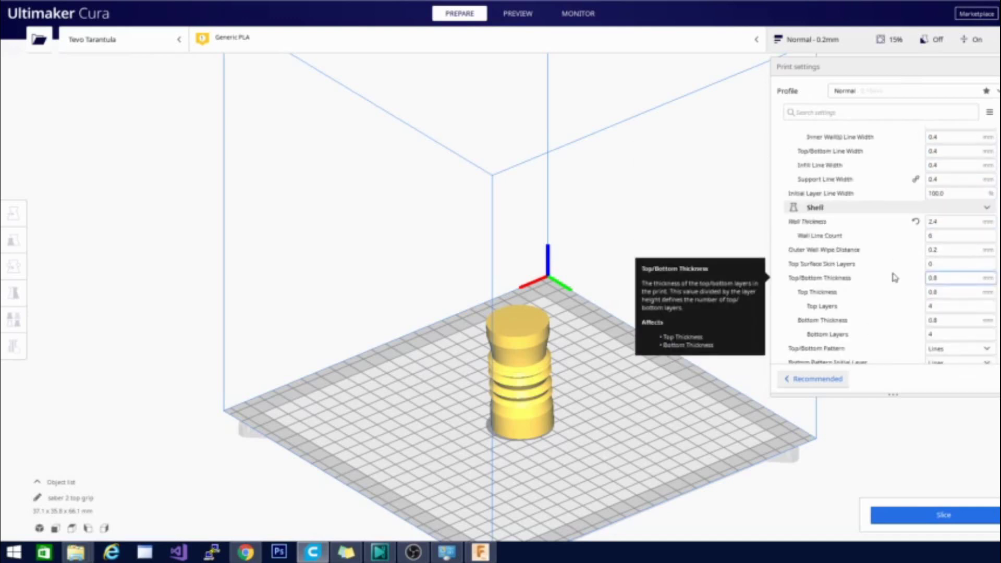
{"action": "scroll", "coordinate": [894, 277], "scroll_direction": "down", "scroll_amount": 1}
{"action": "scroll", "coordinate": [894, 277], "scroll_direction": "down", "scroll_amount": 1}
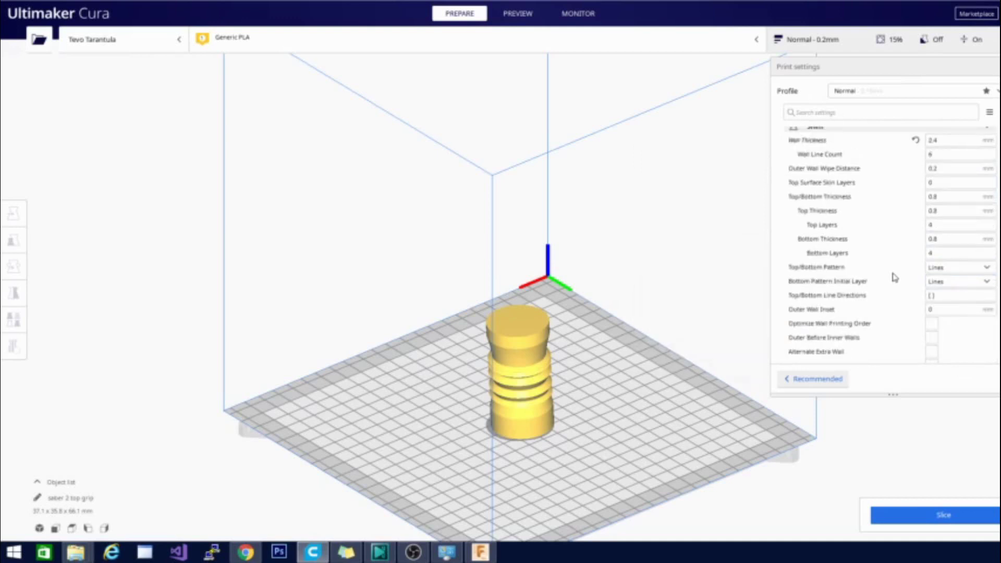
{"action": "scroll", "coordinate": [894, 277], "scroll_direction": "down", "scroll_amount": 5}
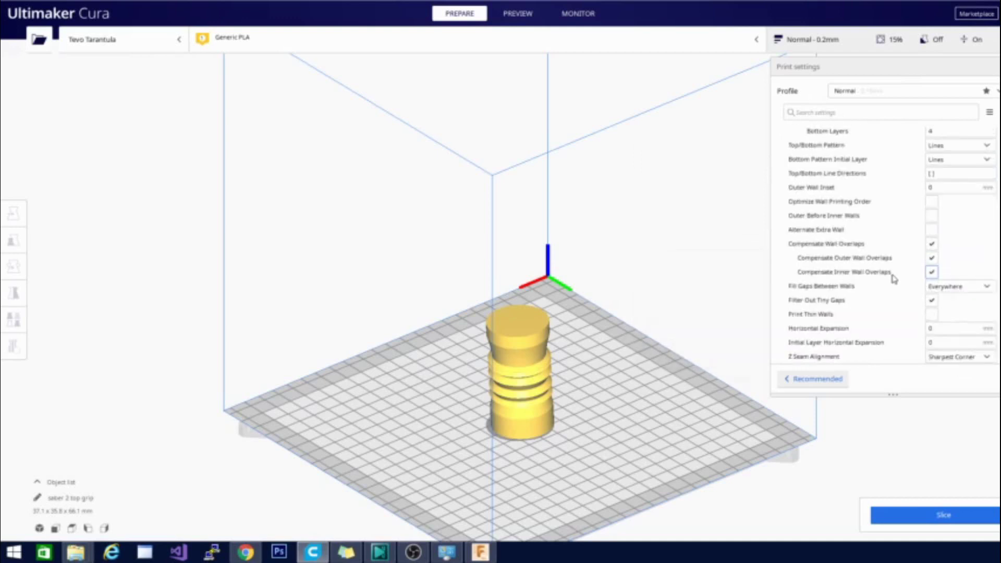
{"action": "scroll", "coordinate": [893, 279], "scroll_direction": "down", "scroll_amount": 2}
{"action": "scroll", "coordinate": [894, 279], "scroll_direction": "down", "scroll_amount": 1}
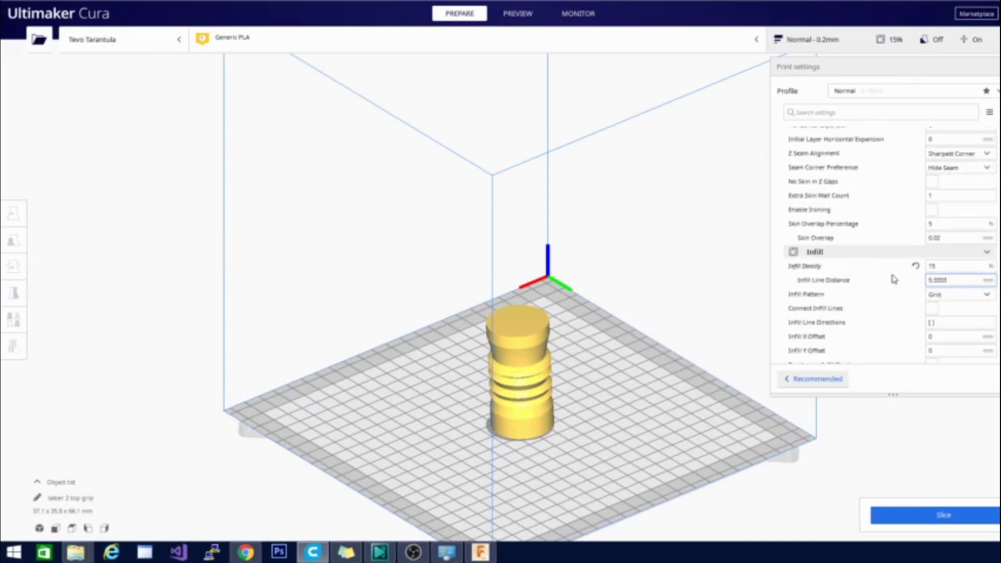
Change the infill density from 15% to 20%.
{"action": "left_click", "coordinate": [940, 266]}
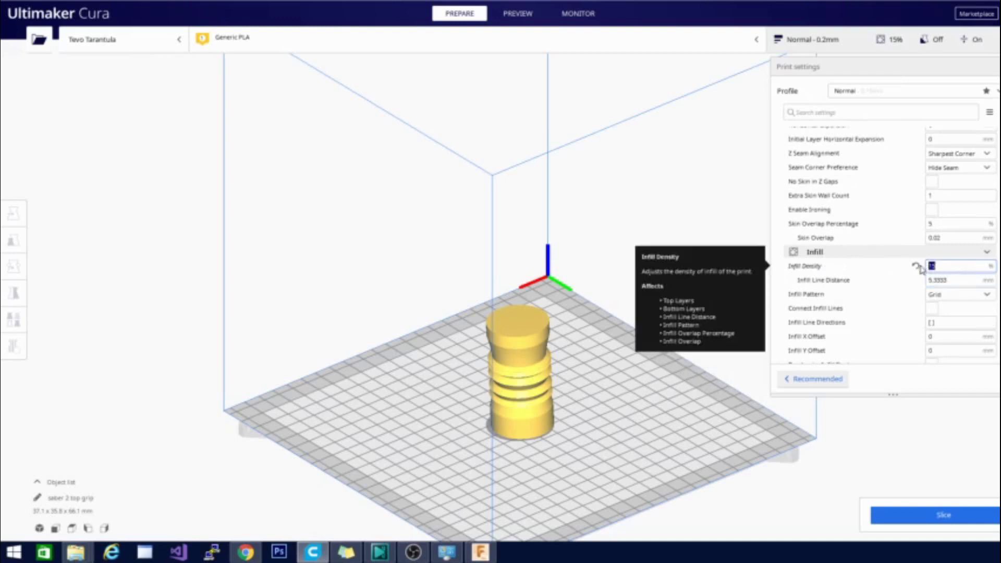
{"action": "double_click", "coordinate": [930, 266]}
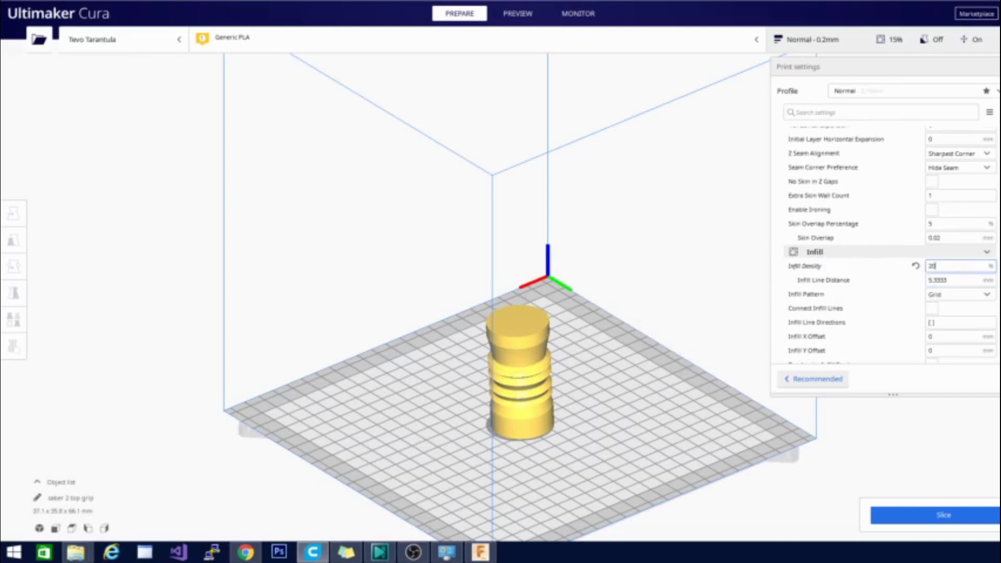
{"action": "type", "text": "20"}
Review the Material settings: 235 °C printing temperature, 60 °C build plate and 100% flow.
{"action": "scroll", "coordinate": [920, 298], "scroll_direction": "down", "scroll_amount": 2}
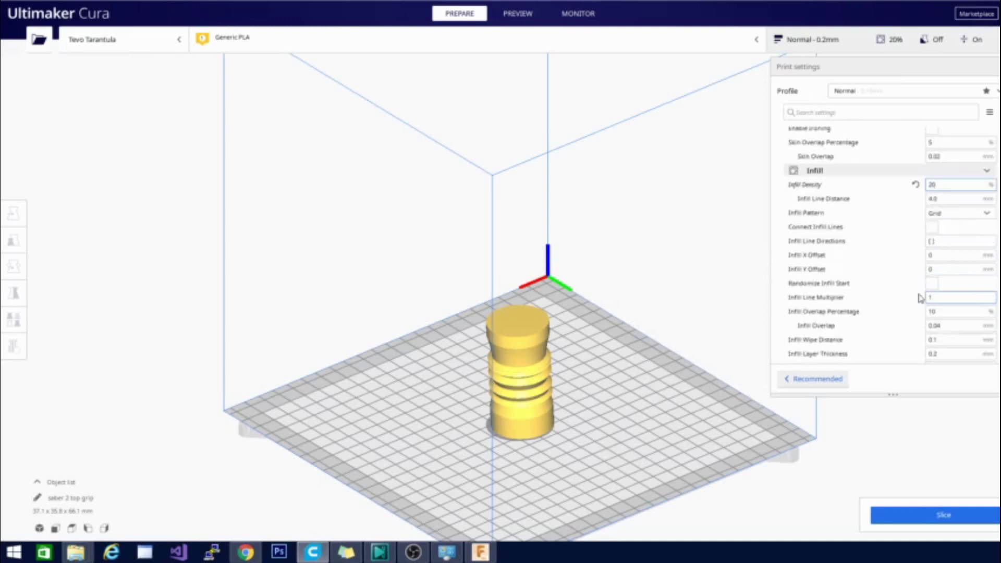
{"action": "scroll", "coordinate": [893, 303], "scroll_direction": "down", "scroll_amount": 5}
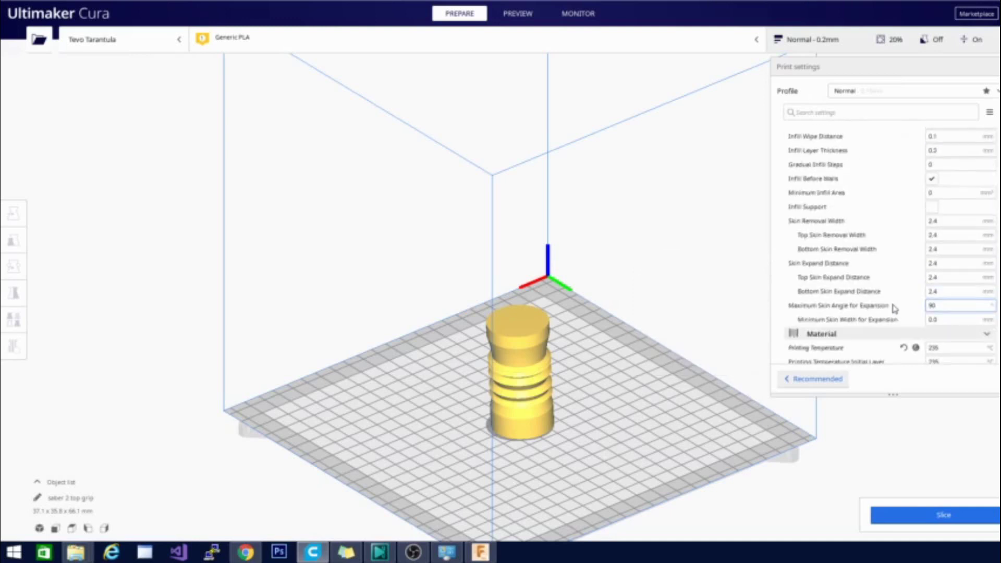
{"action": "scroll", "coordinate": [894, 308], "scroll_direction": "down", "scroll_amount": 2}
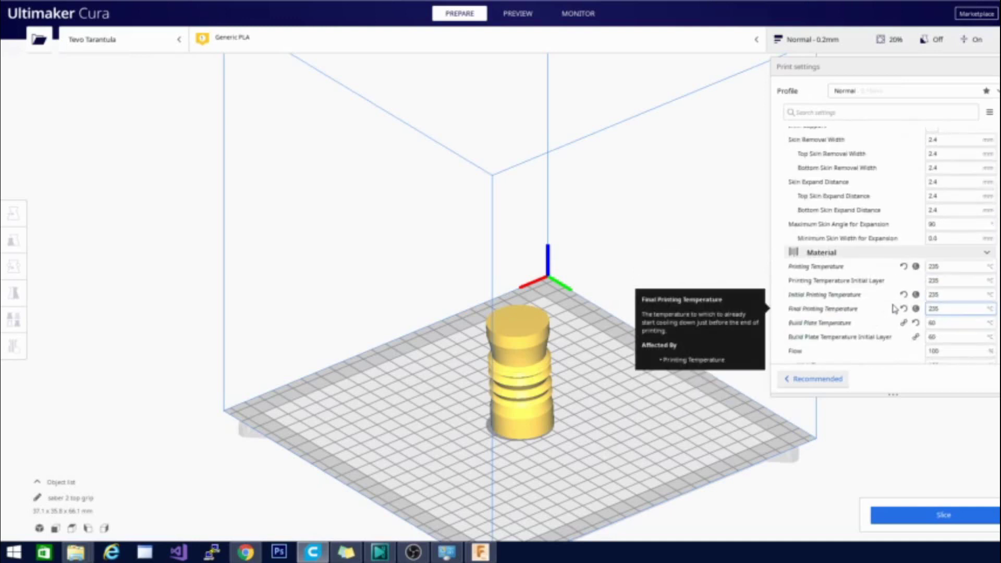
{"action": "scroll", "coordinate": [894, 307], "scroll_direction": "down", "scroll_amount": 1}
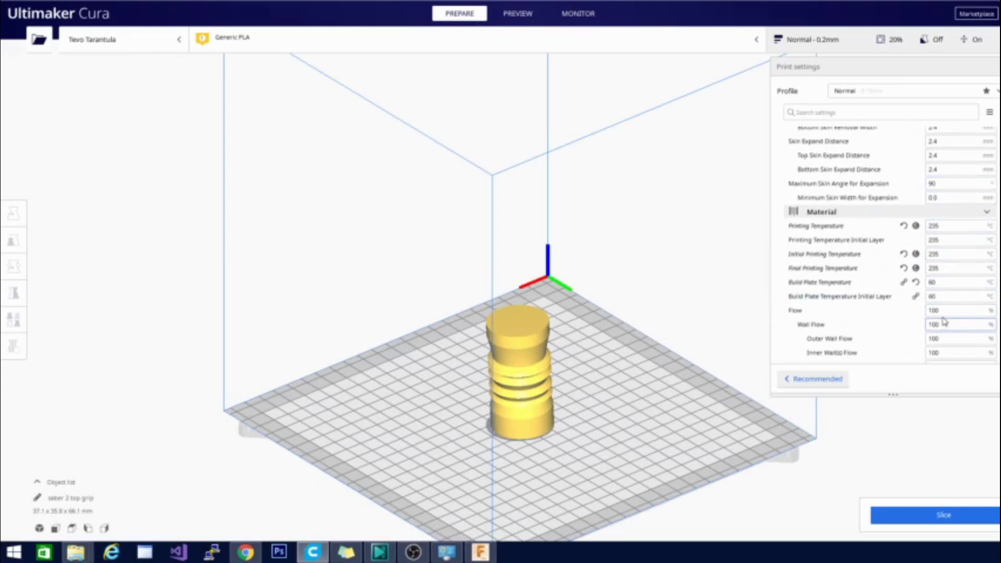
{"action": "scroll", "coordinate": [880, 250], "scroll_direction": "down", "scroll_amount": 3}
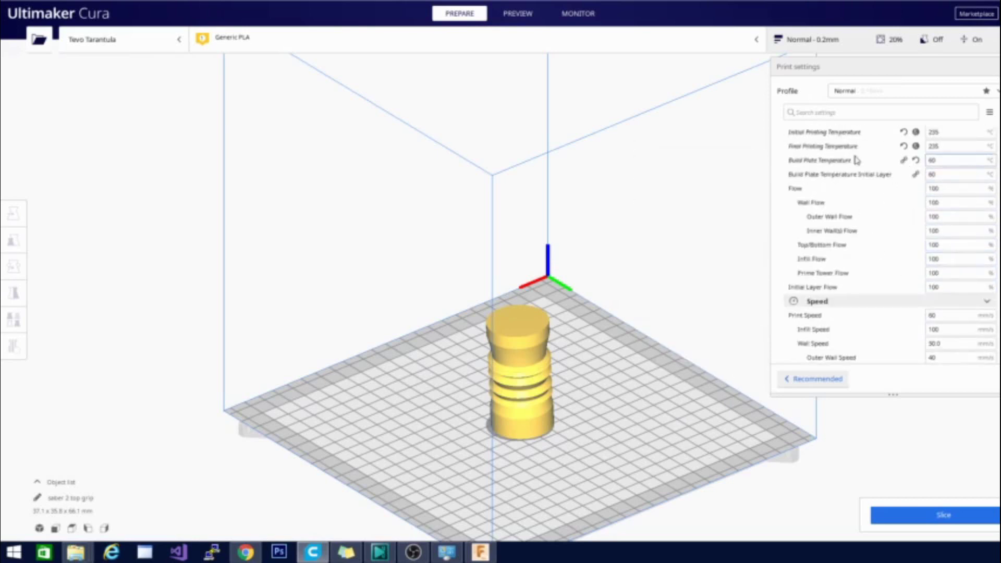
{"action": "scroll", "coordinate": [904, 242], "scroll_direction": "up", "scroll_amount": 2}
{"action": "scroll", "coordinate": [904, 271], "scroll_direction": "down", "scroll_amount": 1}
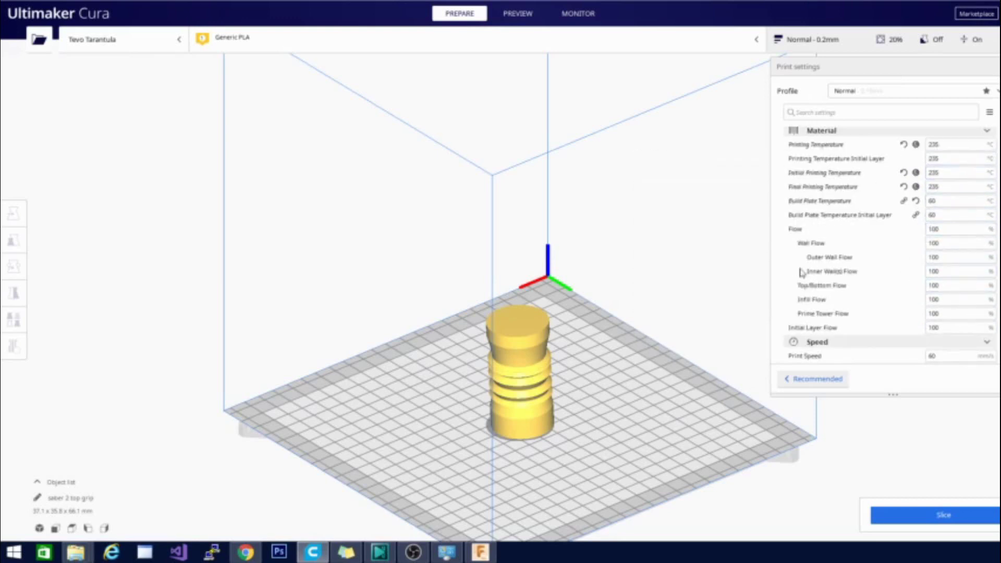
{"action": "left_click", "coordinate": [936, 256]}
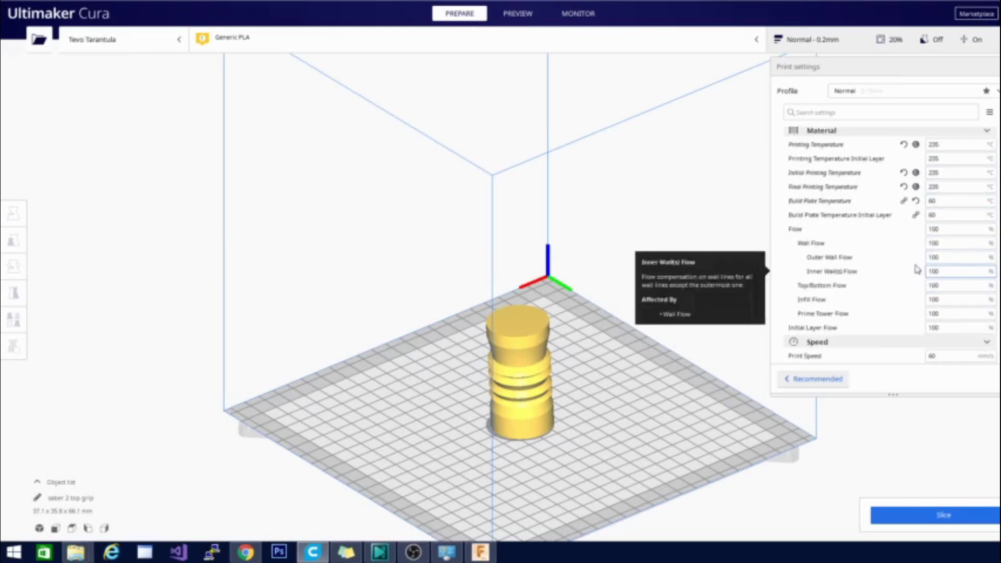
{"action": "scroll", "coordinate": [873, 267], "scroll_direction": "down", "scroll_amount": 3}
{"action": "mouse_move", "coordinate": [874, 268]}
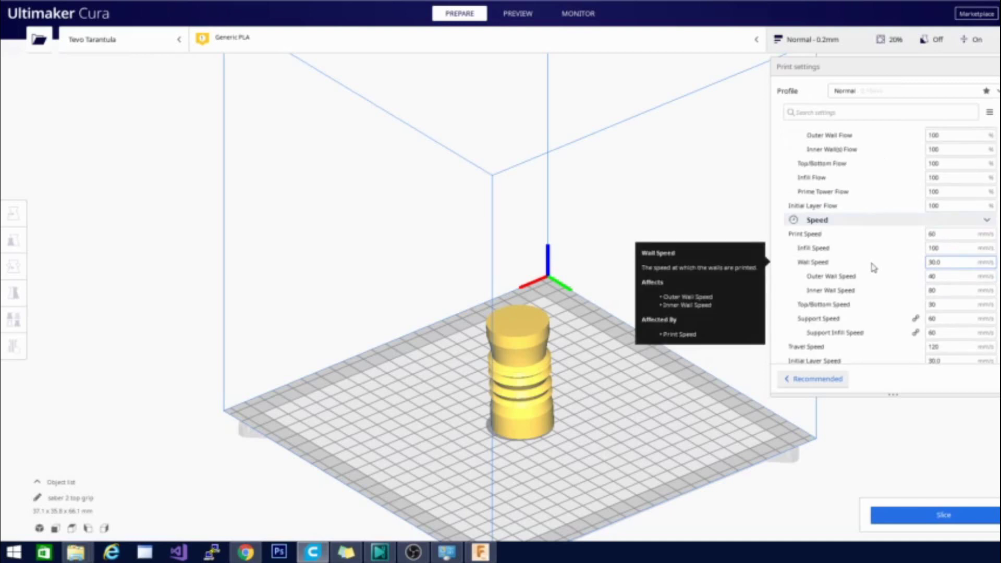
{"action": "scroll", "coordinate": [874, 268], "scroll_direction": "down", "scroll_amount": 1}
{"action": "scroll", "coordinate": [828, 224], "scroll_direction": "down", "scroll_amount": 2}
{"action": "scroll", "coordinate": [837, 226], "scroll_direction": "up", "scroll_amount": 2}
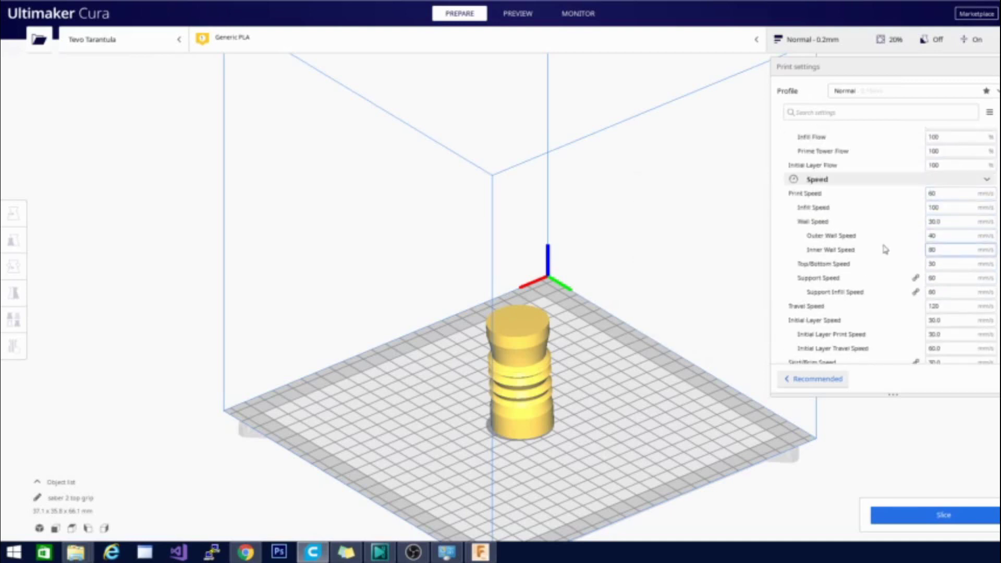
{"action": "mouse_move", "coordinate": [884, 249]}
{"action": "scroll", "coordinate": [884, 249], "scroll_direction": "down", "scroll_amount": 3}
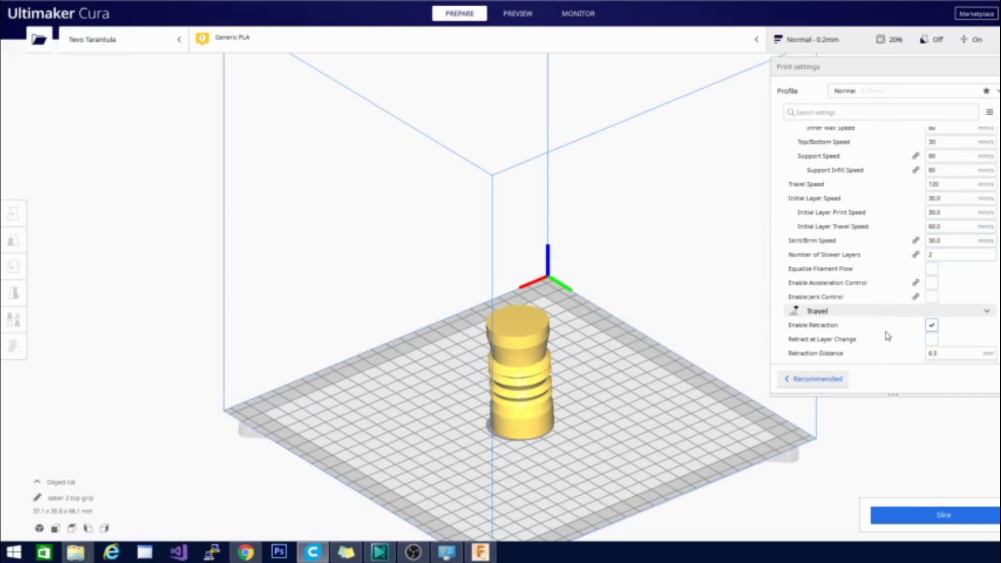
{"action": "mouse_move", "coordinate": [888, 336]}
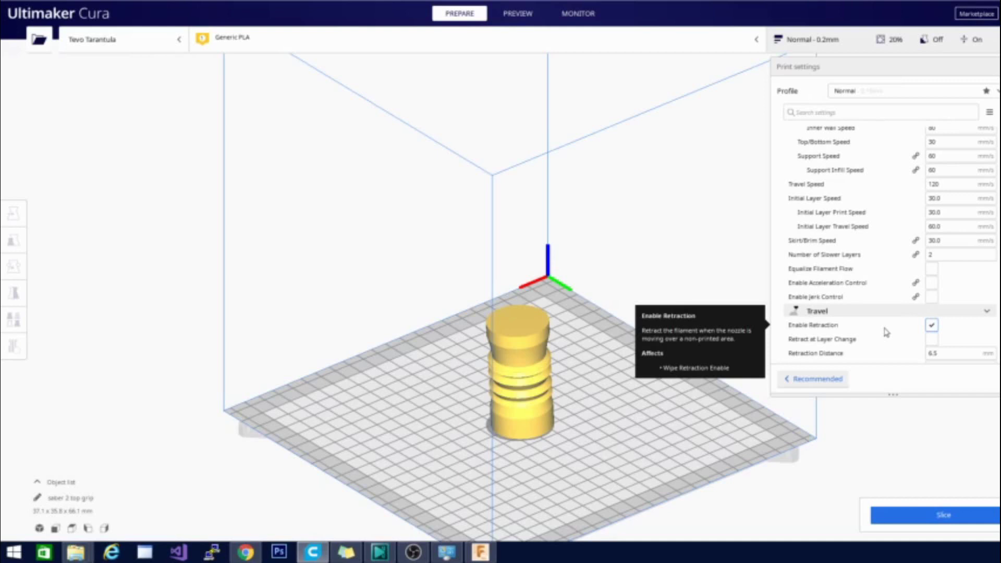
{"action": "scroll", "coordinate": [885, 332], "scroll_direction": "down", "scroll_amount": 3}
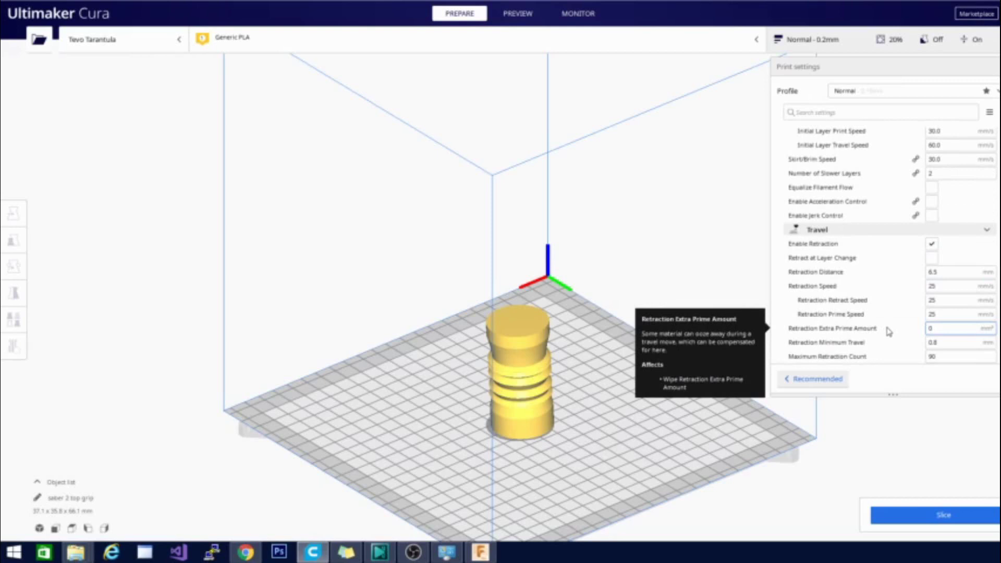
{"action": "scroll", "coordinate": [888, 331], "scroll_direction": "down", "scroll_amount": 2}
{"action": "scroll", "coordinate": [887, 332], "scroll_direction": "down", "scroll_amount": 1}
{"action": "scroll", "coordinate": [886, 333], "scroll_direction": "down", "scroll_amount": 3}
{"action": "scroll", "coordinate": [887, 332], "scroll_direction": "down", "scroll_amount": 4}
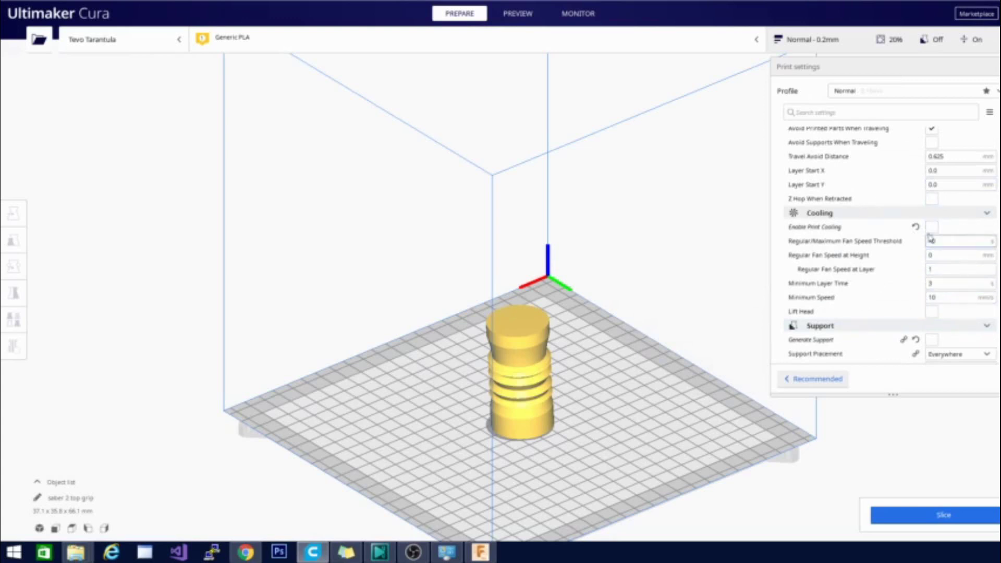
Check the support and adhesion settings: tree support at 40° branch angle, Raft with 15 mm margin.
{"action": "mouse_move", "coordinate": [932, 228]}
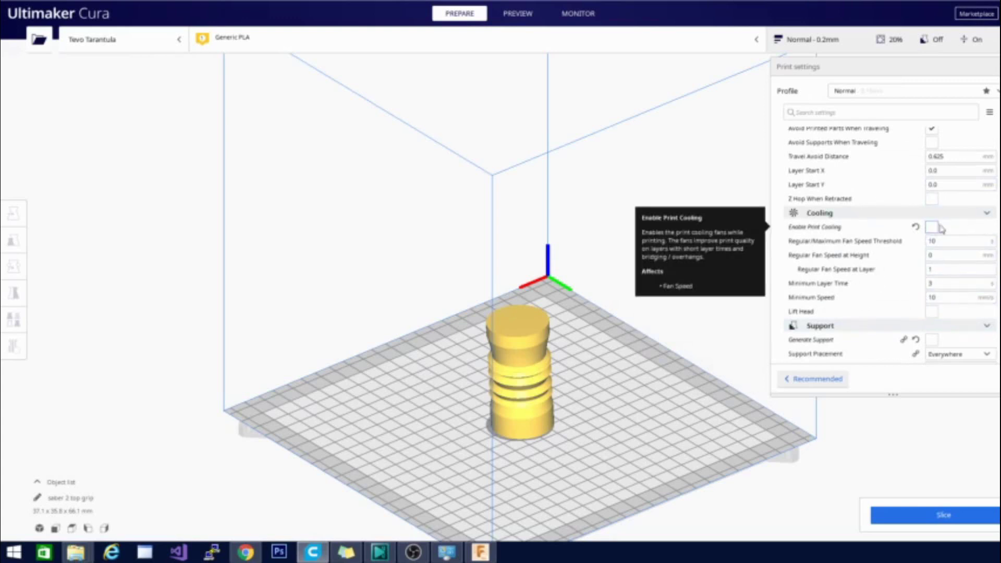
{"action": "scroll", "coordinate": [833, 260], "scroll_direction": "down", "scroll_amount": 4}
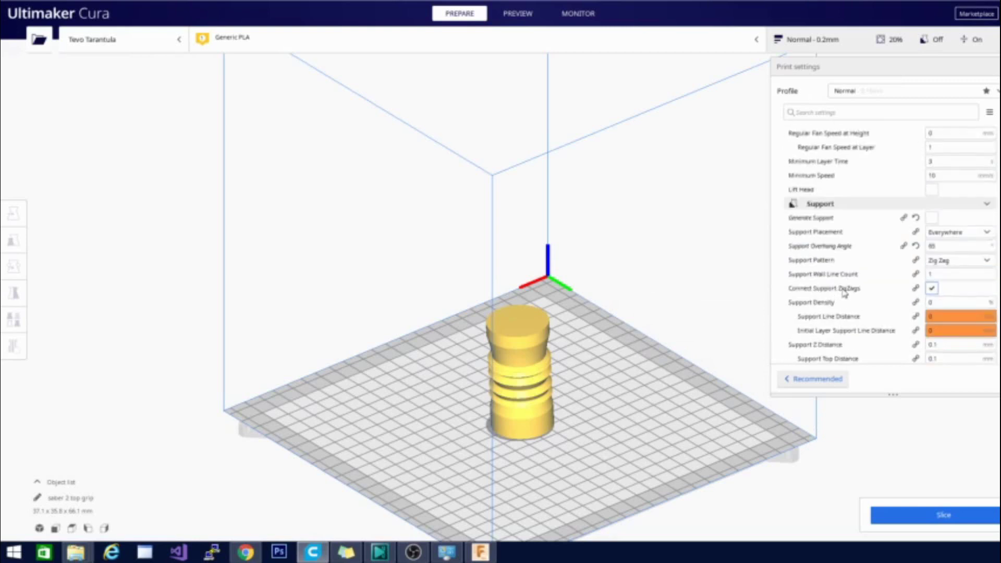
{"action": "scroll", "coordinate": [865, 282], "scroll_direction": "down", "scroll_amount": 8}
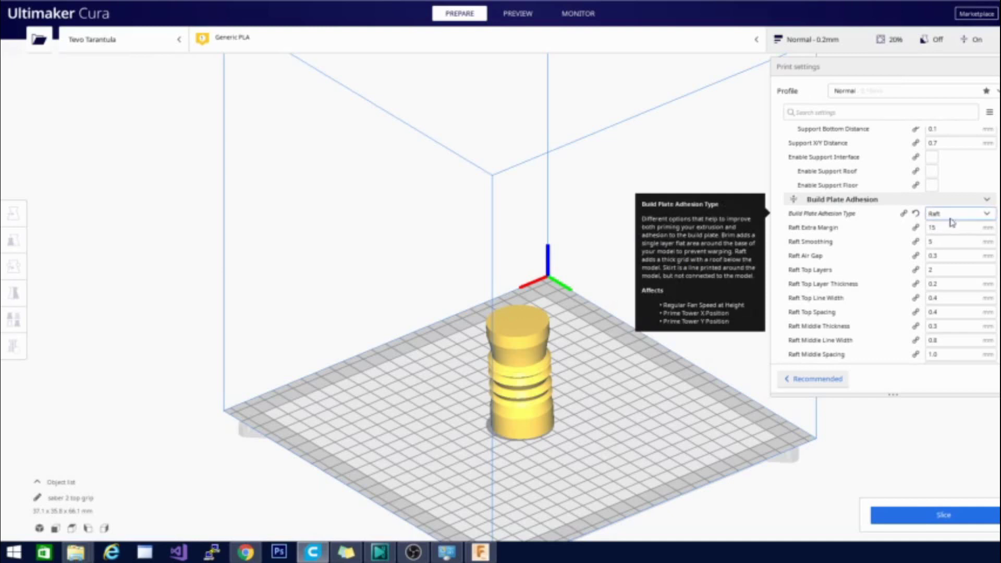
{"action": "scroll", "coordinate": [870, 232], "scroll_direction": "down", "scroll_amount": 5}
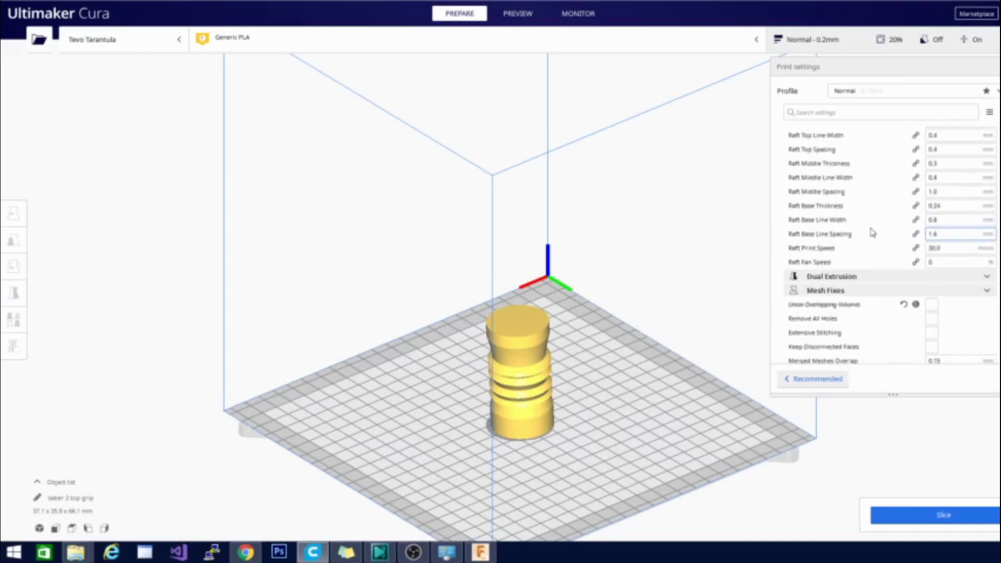
{"action": "scroll", "coordinate": [872, 281], "scroll_direction": "down", "scroll_amount": 5}
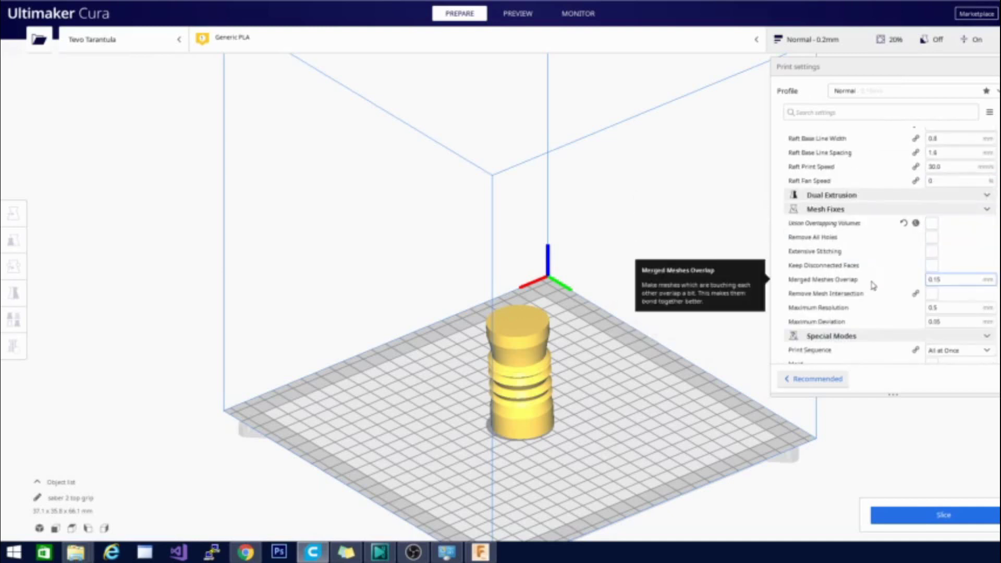
{"action": "scroll", "coordinate": [873, 285], "scroll_direction": "down", "scroll_amount": 4}
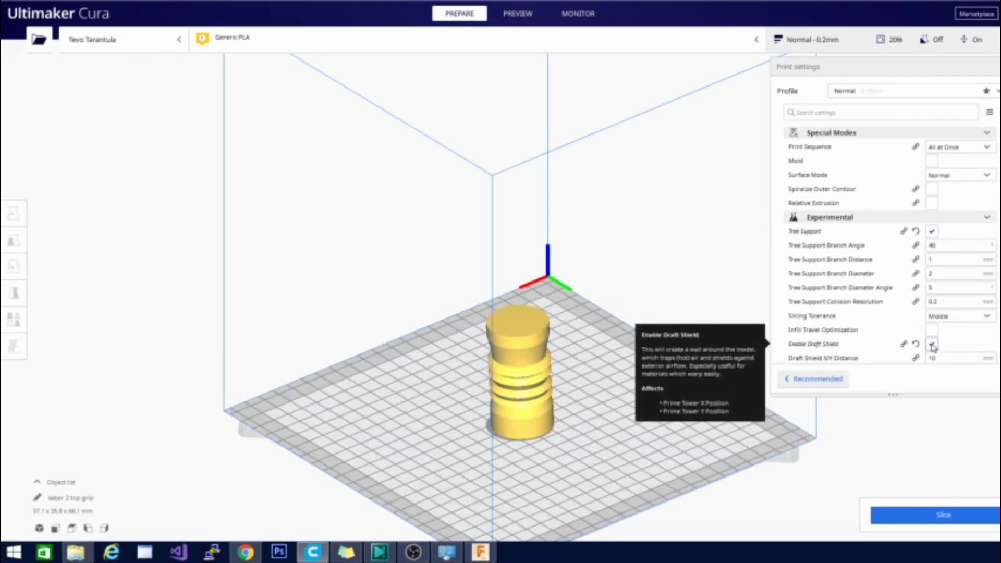
Slice the grip, giving an estimate of 2 hours 48 minutes and 46 g of filament.
{"action": "left_click", "coordinate": [940, 516]}
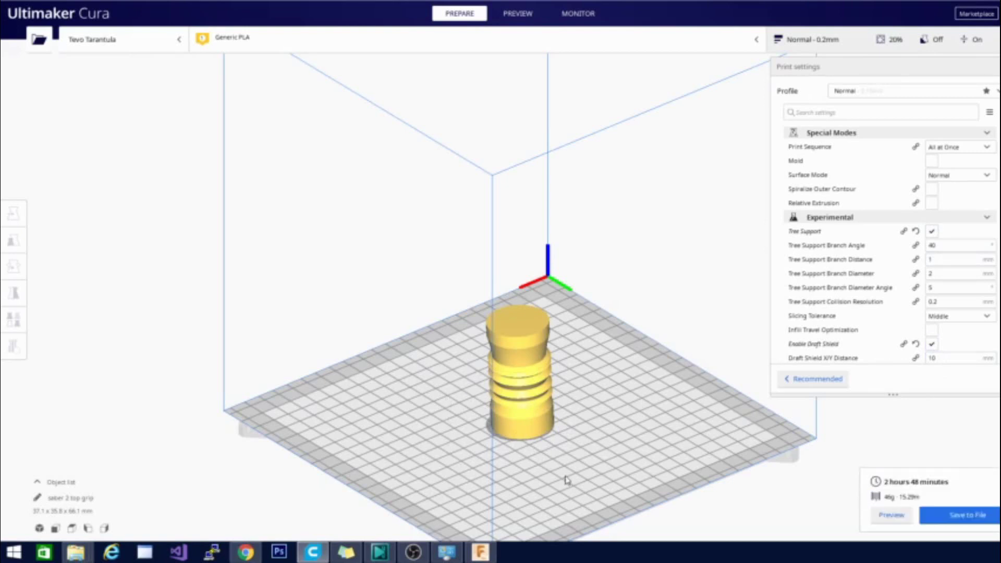
Preview the sliced layers and show the draft shield at 10 mm X/Y distance with Full limitation.
{"action": "left_click", "coordinate": [531, 16]}
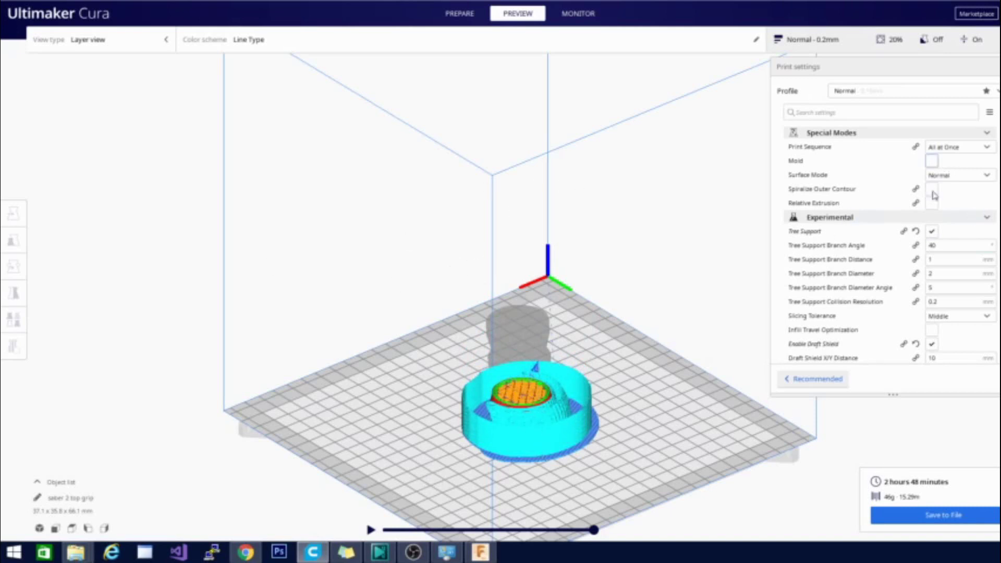
{"action": "scroll", "coordinate": [890, 245], "scroll_direction": "down", "scroll_amount": 1}
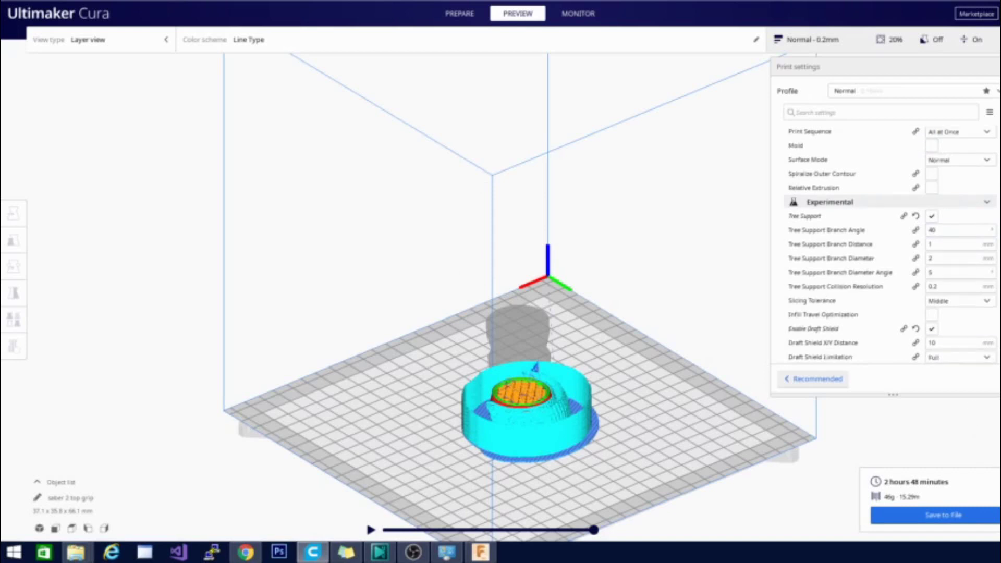